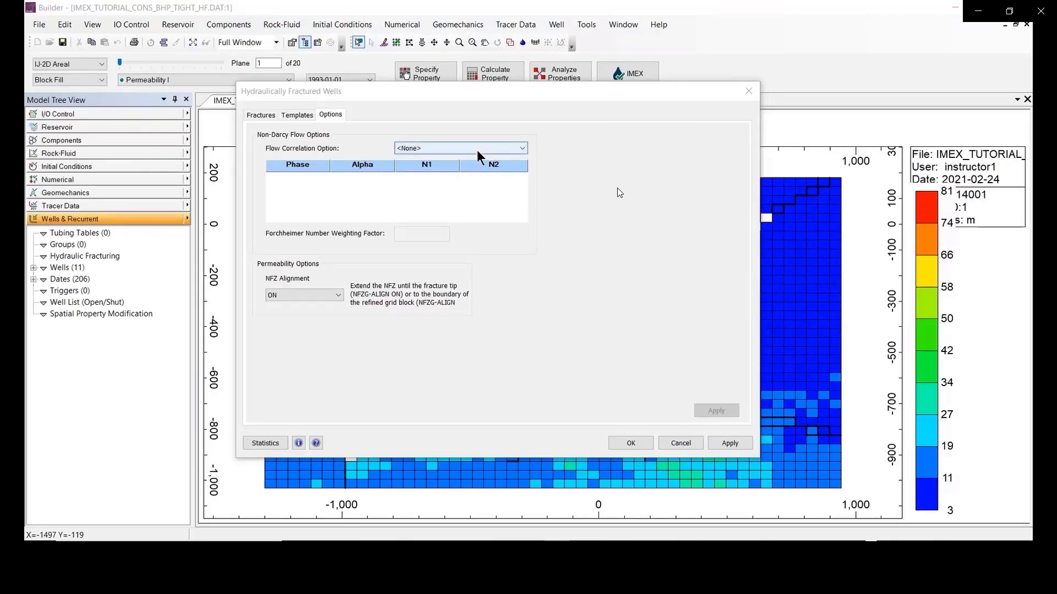
# - Switch the non-Darcy flow correlation to General Correlation, filling the gas, water and oil coefficients
pyautogui.click(510, 156)
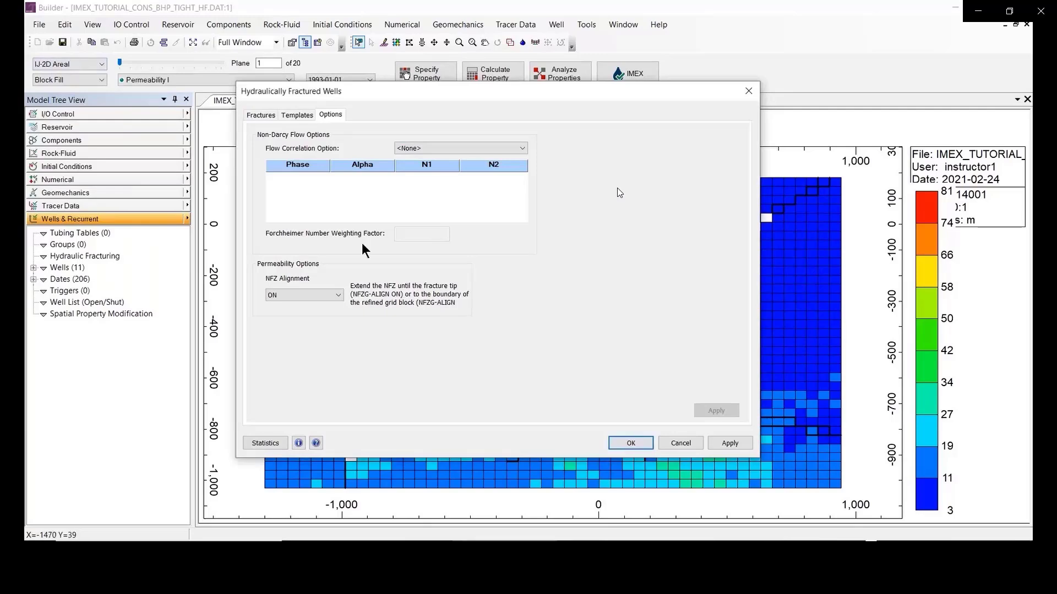
pyautogui.click(509, 151)
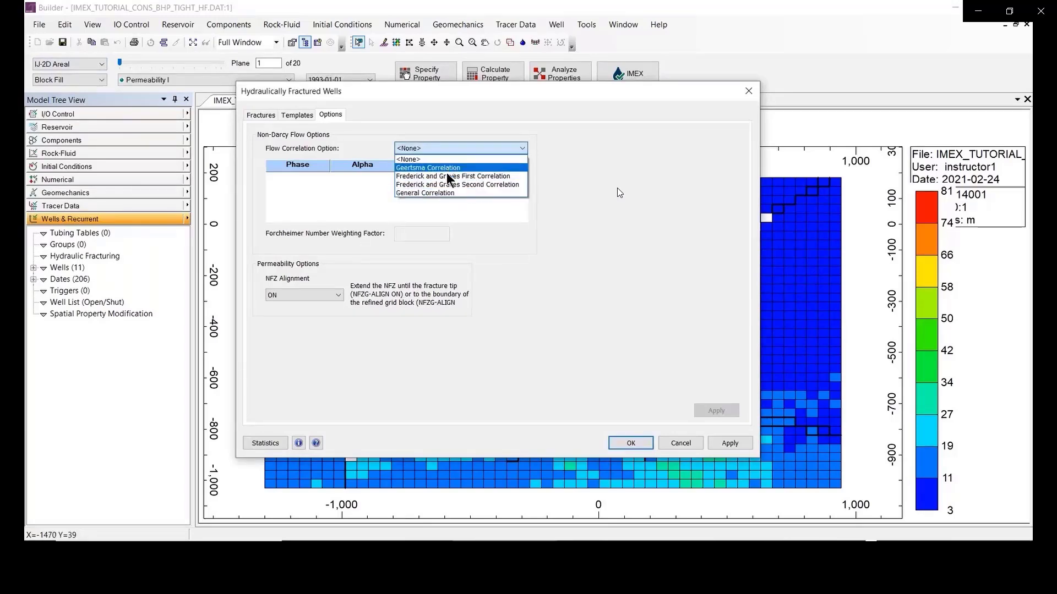
pyautogui.click(441, 193)
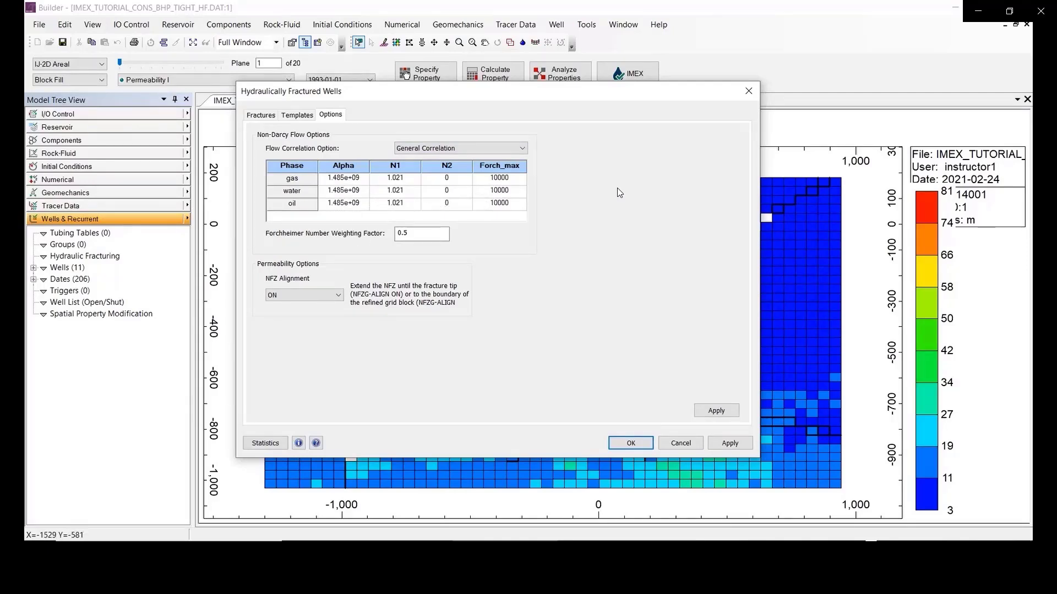
pyautogui.click(207, 372)
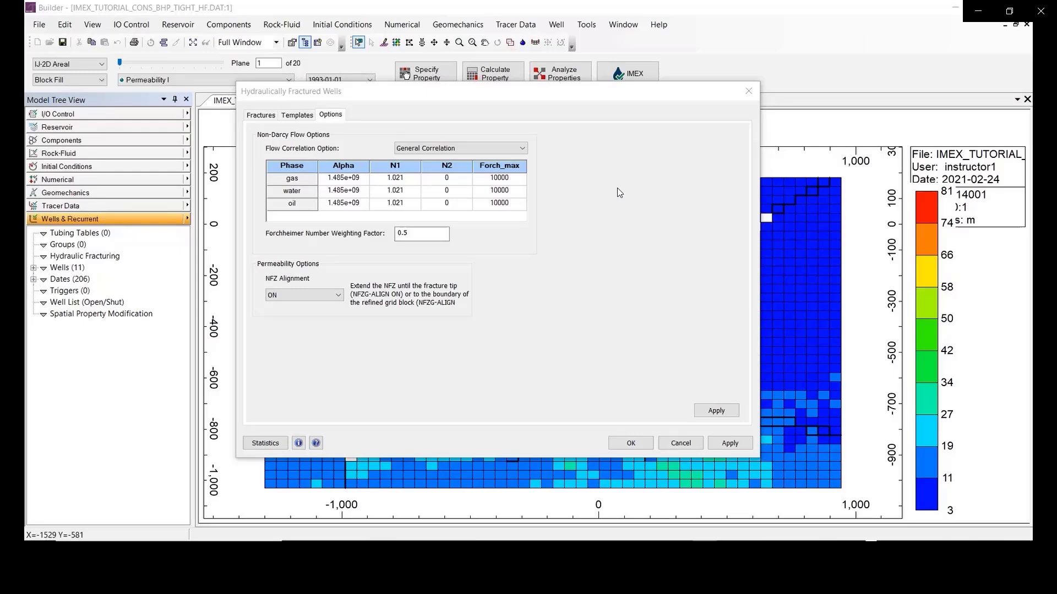
# - Add a new Planar Template with 5:5:3 refinements and select its Fracture Width (WF1) value for editing
pyautogui.click(299, 116)
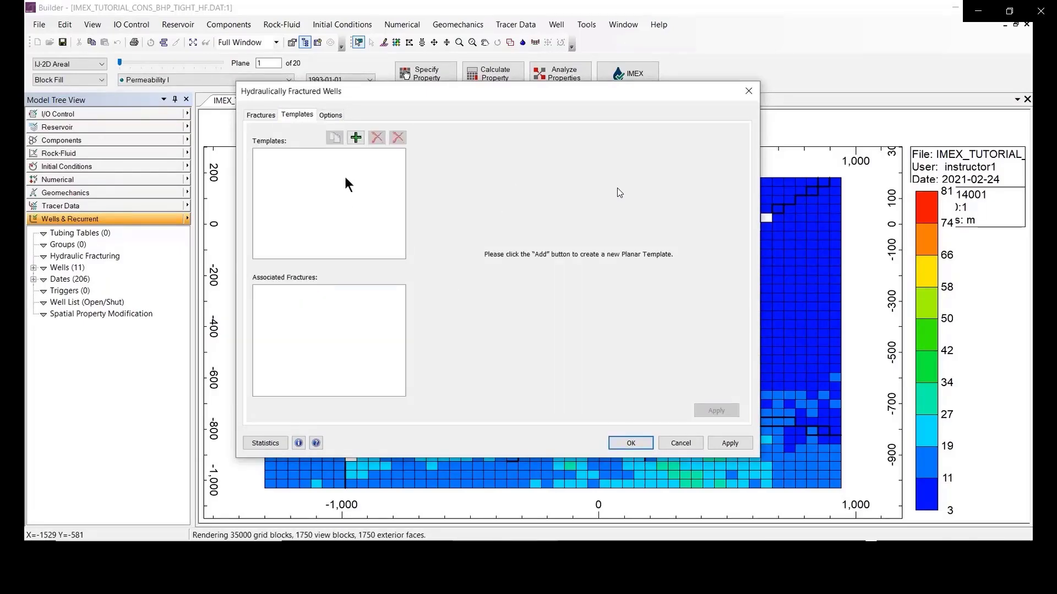
pyautogui.click(355, 138)
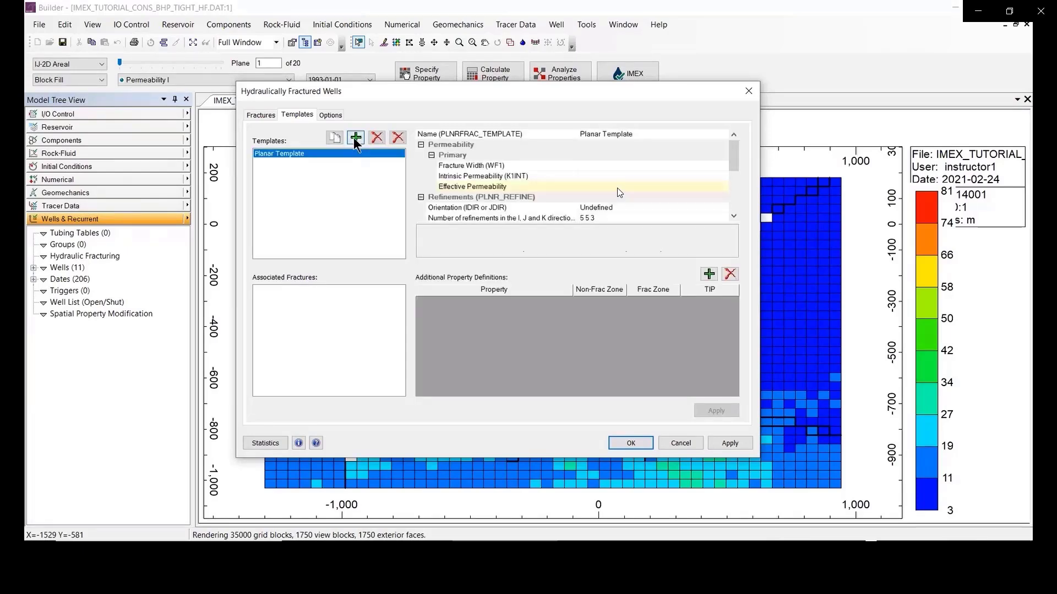
pyautogui.click(579, 166)
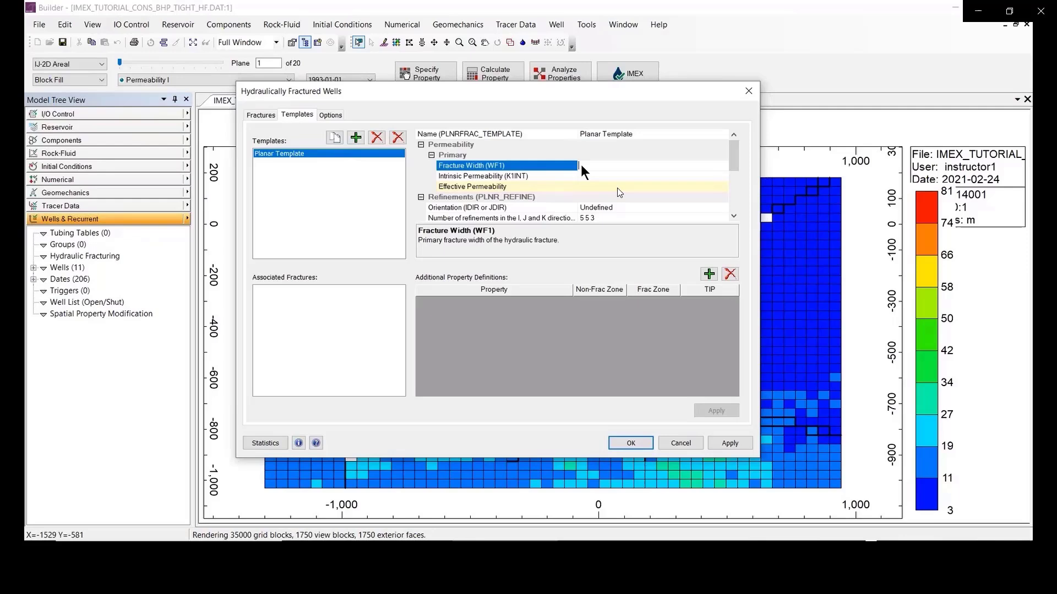
pyautogui.click(632, 134)
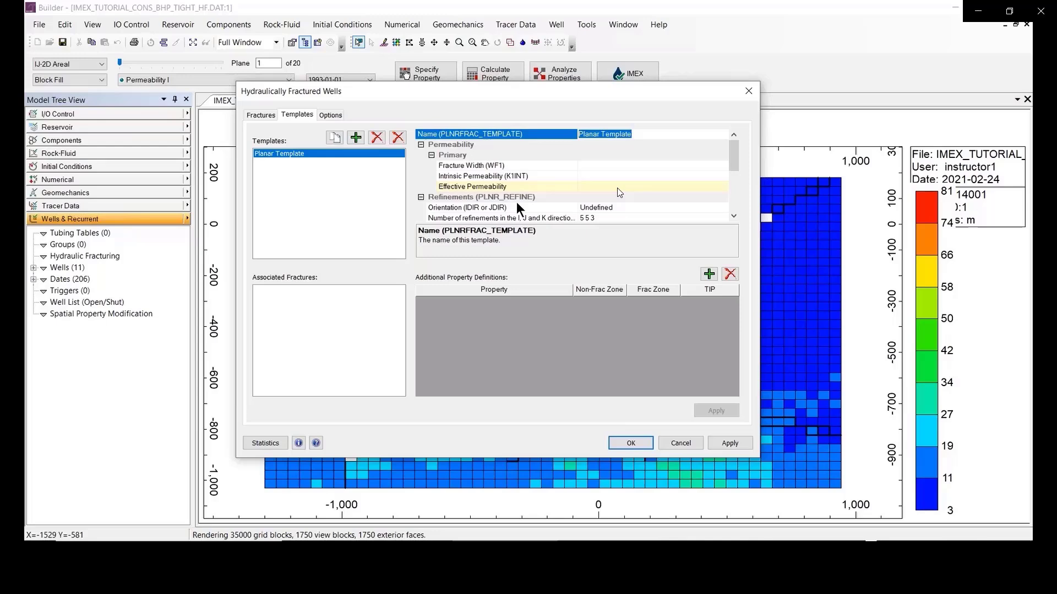
pyautogui.click(591, 164)
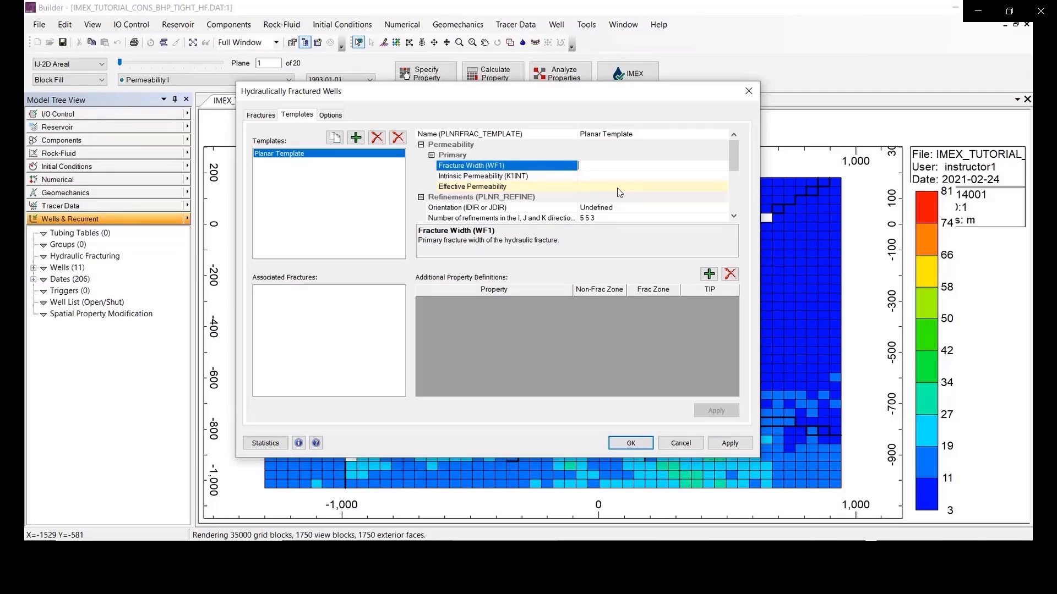
# - Enter a 0.005 m fracture width and 100000 md intrinsic permeability, yielding 820.21 md effective permeability
pyautogui.write('0.005')
pyautogui.press('Return')
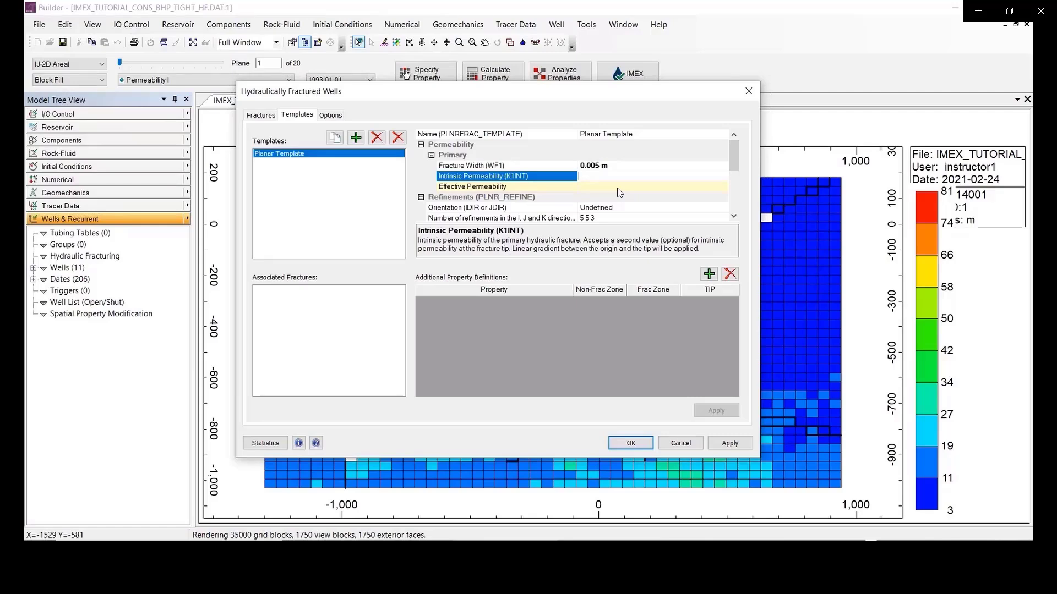
pyautogui.write('100000')
pyautogui.press('Return')
pyautogui.click(594, 187)
pyautogui.moveTo(611, 187); pyautogui.dragTo(573, 190)
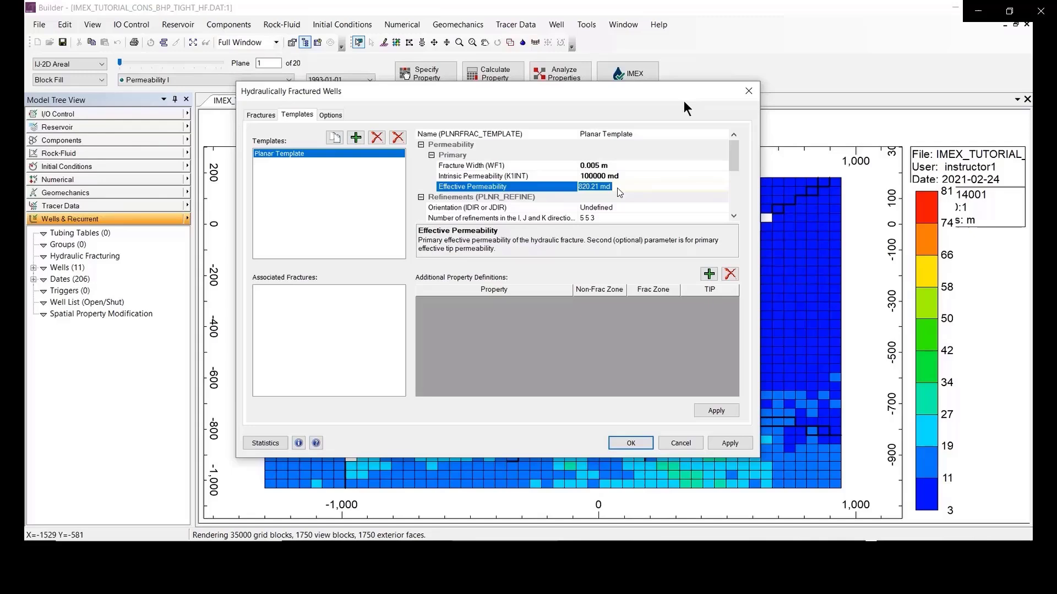
pyautogui.click(598, 167)
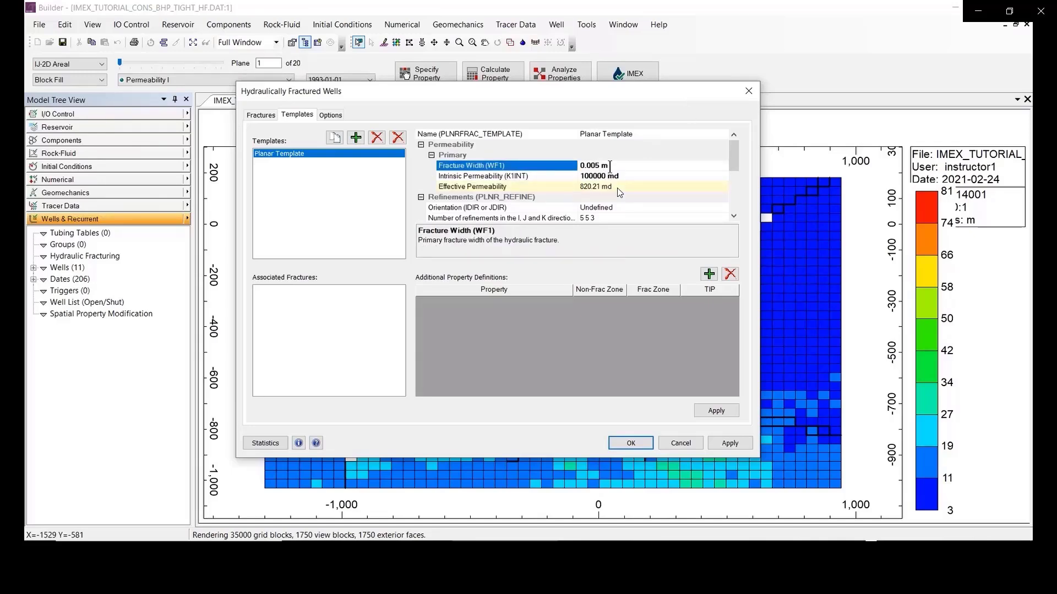
pyautogui.moveTo(737, 163); pyautogui.dragTo(735, 197)
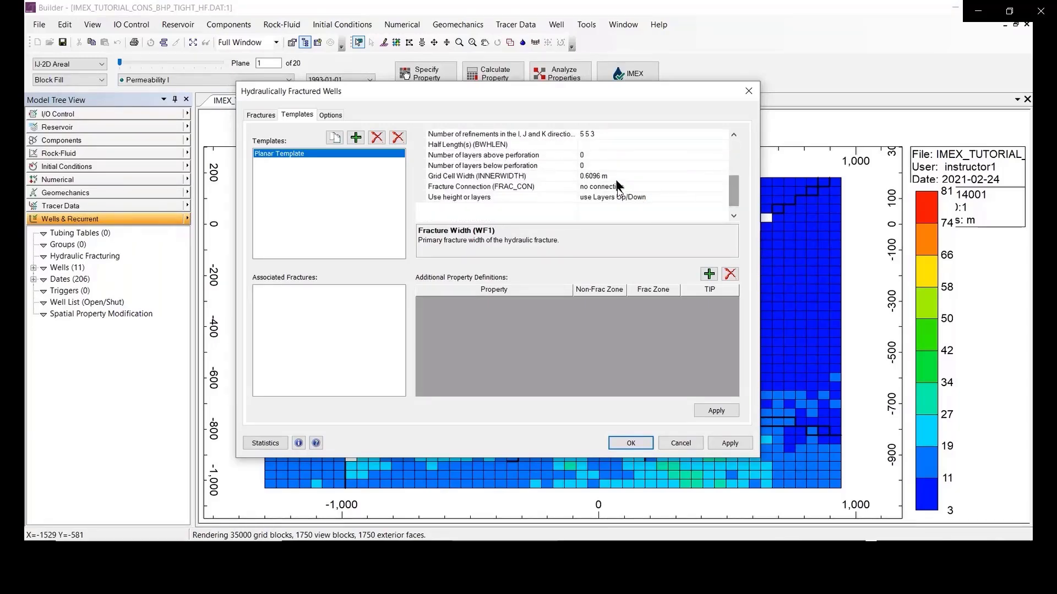
# - Review the Planar Template's 0.6096 m grid cell width and 820.21 md effective permeability values
pyautogui.click(612, 176)
pyautogui.moveTo(612, 176); pyautogui.dragTo(571, 175)
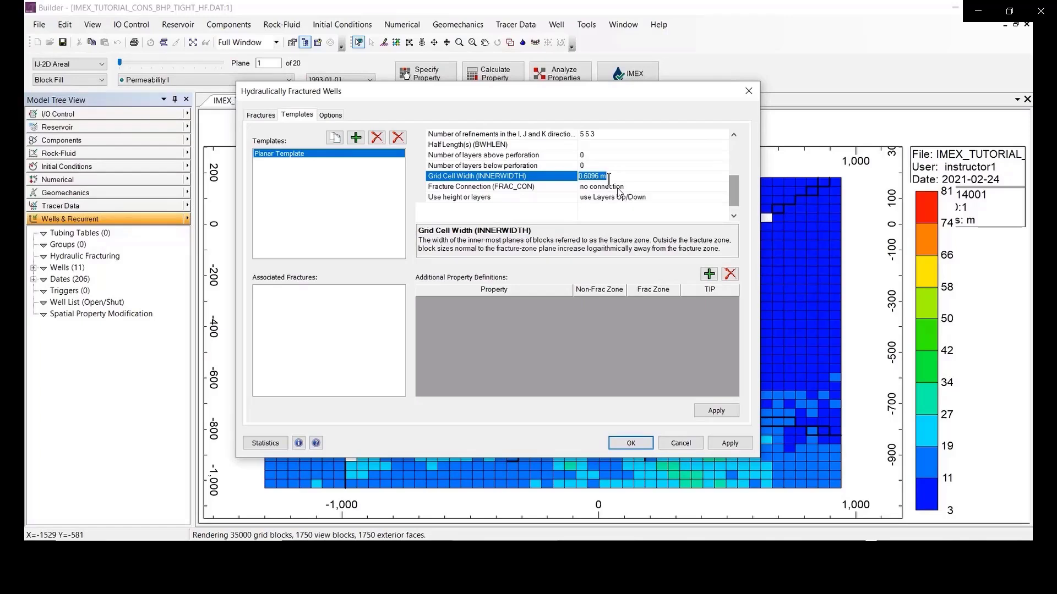
pyautogui.click(609, 177)
pyautogui.moveTo(609, 176); pyautogui.dragTo(575, 176)
pyautogui.moveTo(732, 188); pyautogui.dragTo(734, 150)
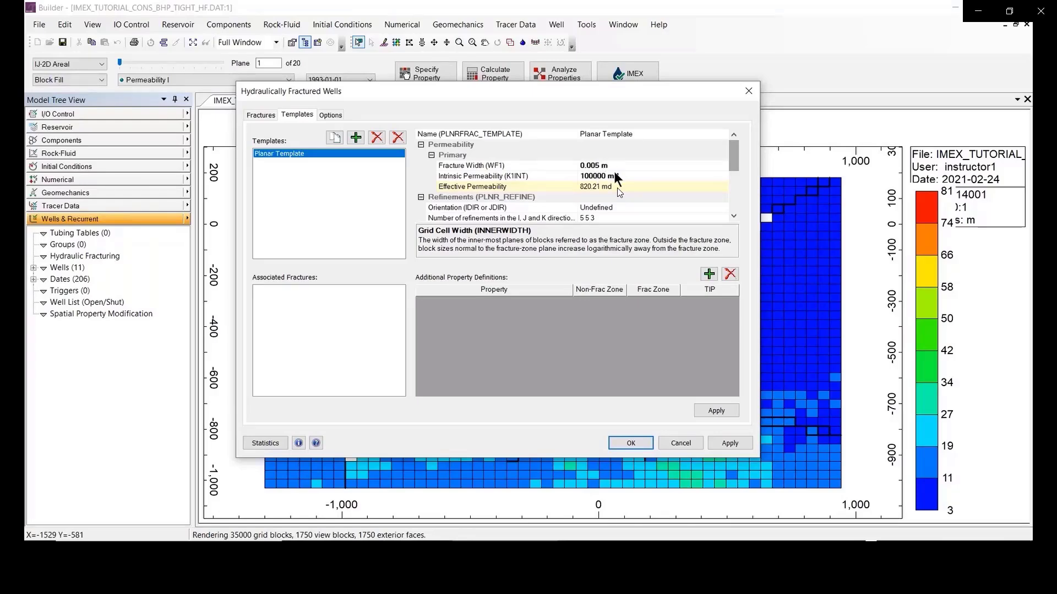
pyautogui.moveTo(730, 155); pyautogui.dragTo(735, 201)
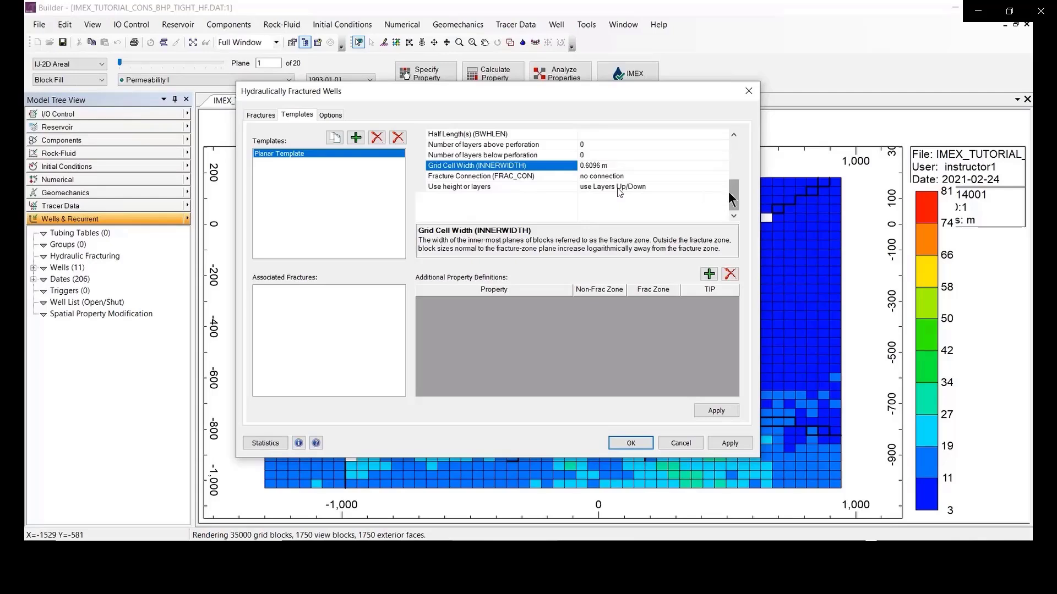
pyautogui.moveTo(729, 191); pyautogui.dragTo(731, 150)
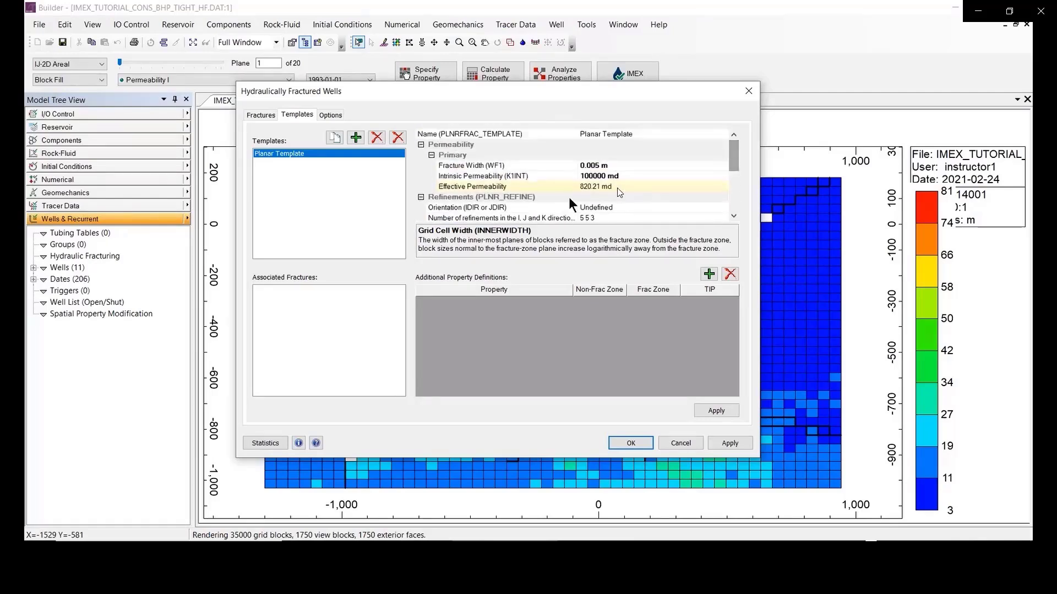
pyautogui.click(617, 187)
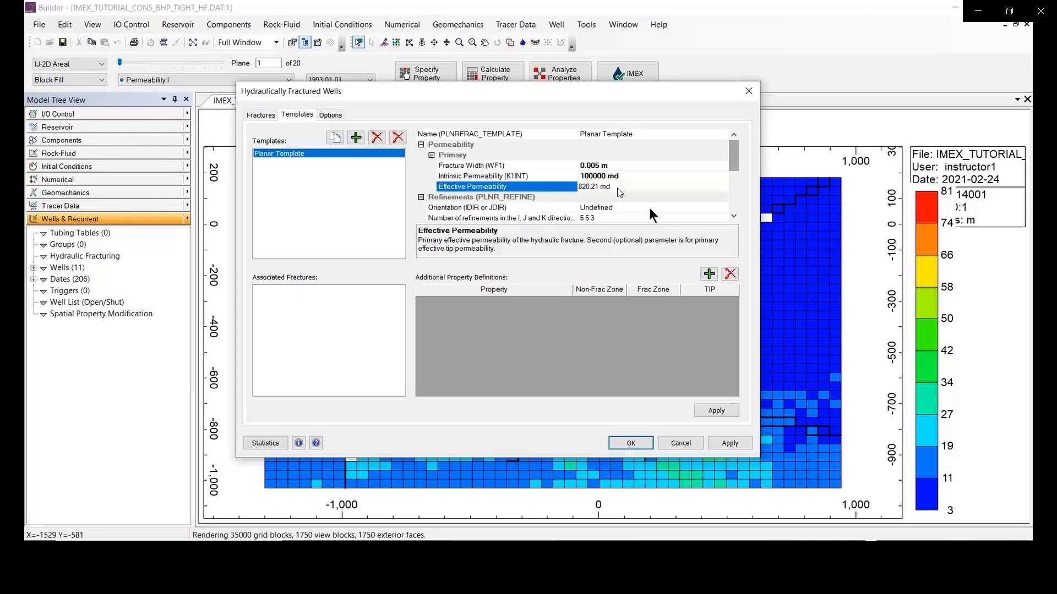
pyautogui.moveTo(702, 94); pyautogui.dragTo(655, 54)
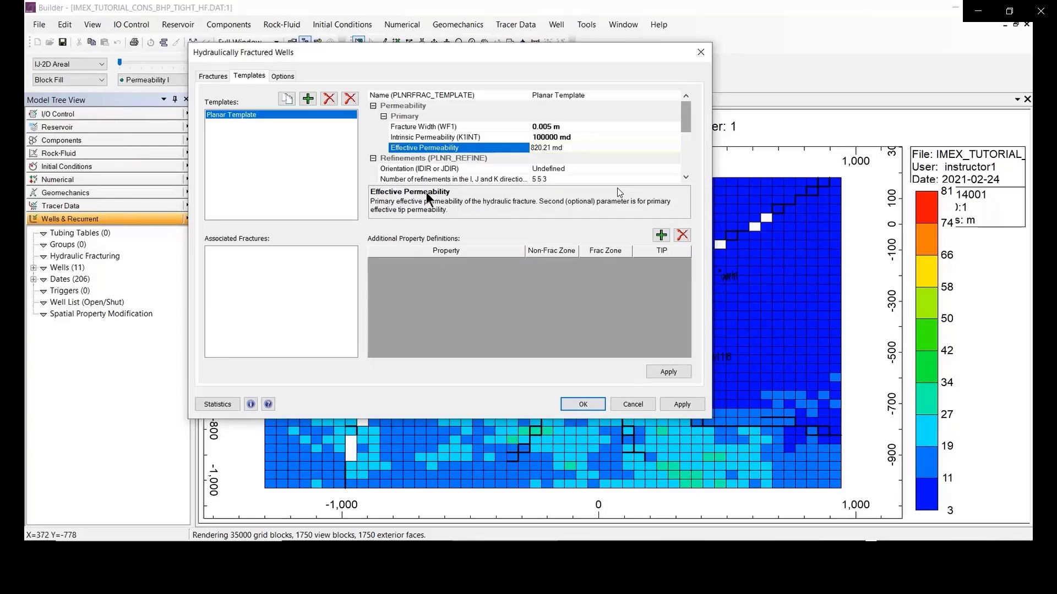
# - Set the Planar Template's fracture orientation to J Direction
pyautogui.click(577, 170)
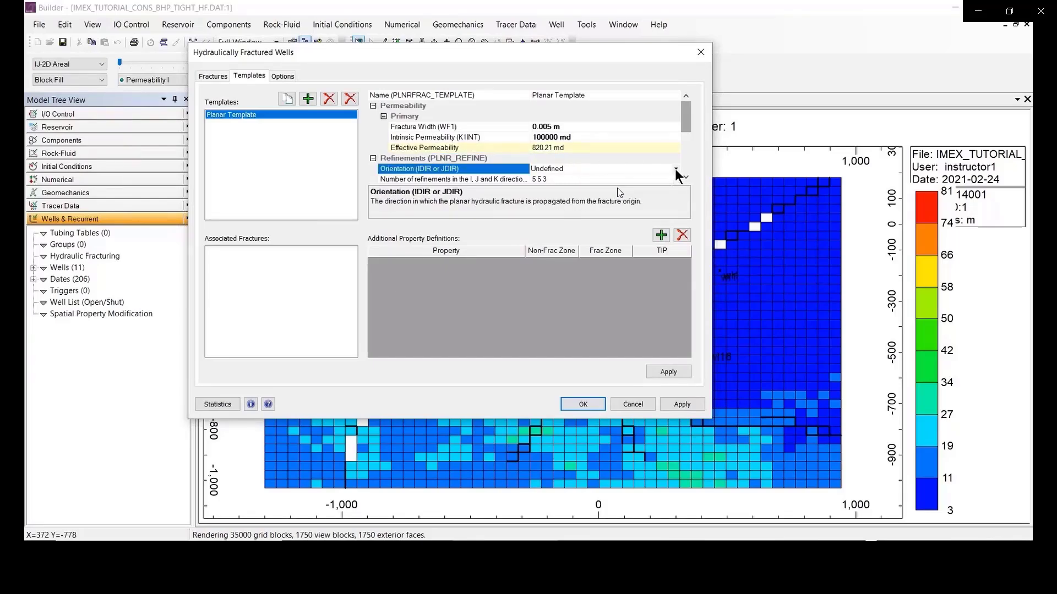
pyautogui.click(676, 169)
pyautogui.click(620, 195)
pyautogui.moveTo(685, 115); pyautogui.dragTo(689, 134)
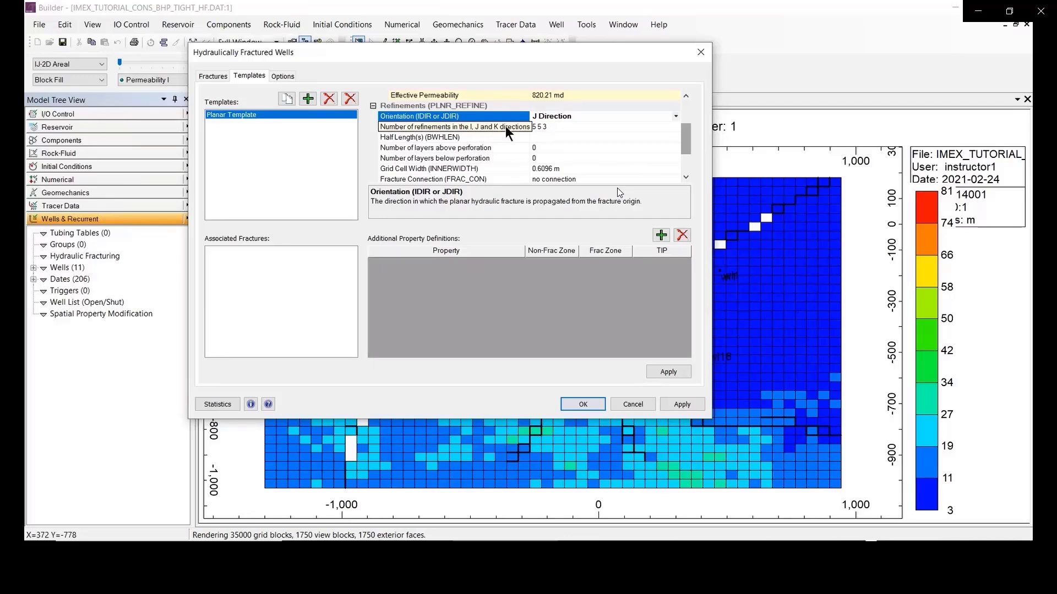
# - Change the number of refinements from 5 5 3 to 5 5 1
pyautogui.click(550, 126)
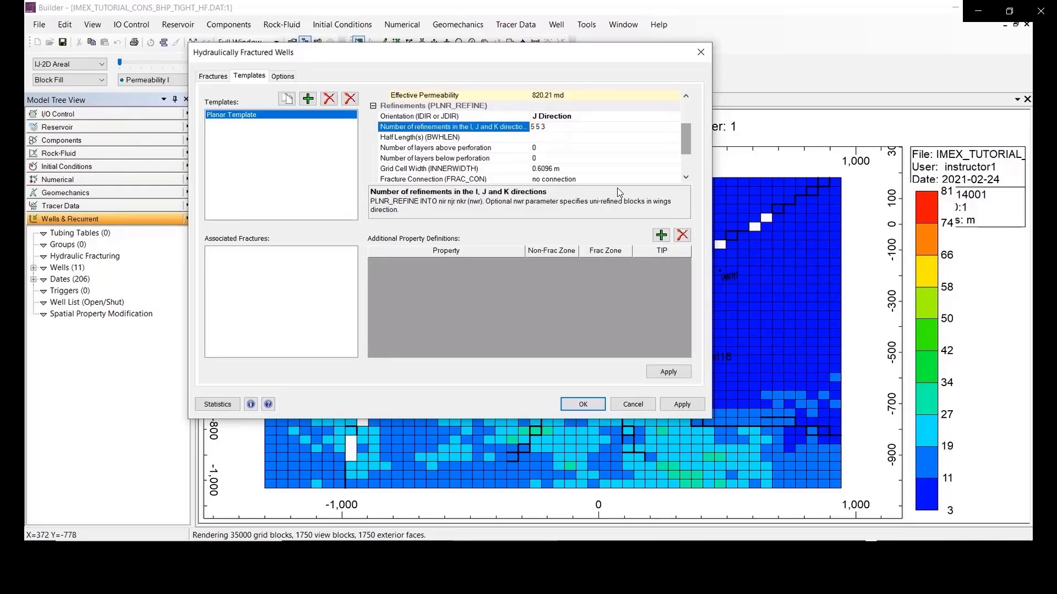
pyautogui.press('BackSpace')
pyautogui.write('1')
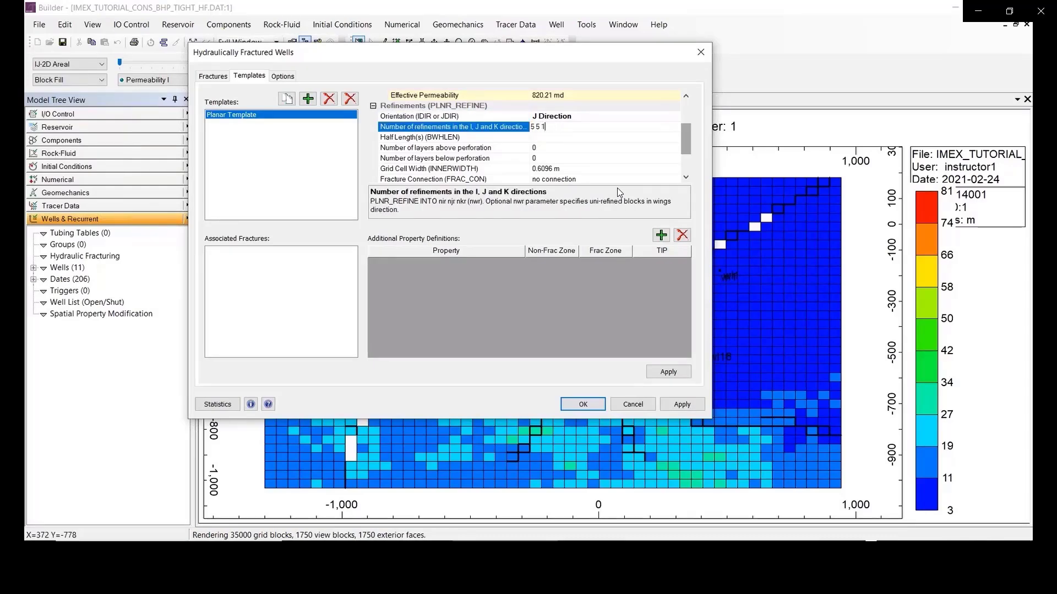
pyautogui.click(541, 138)
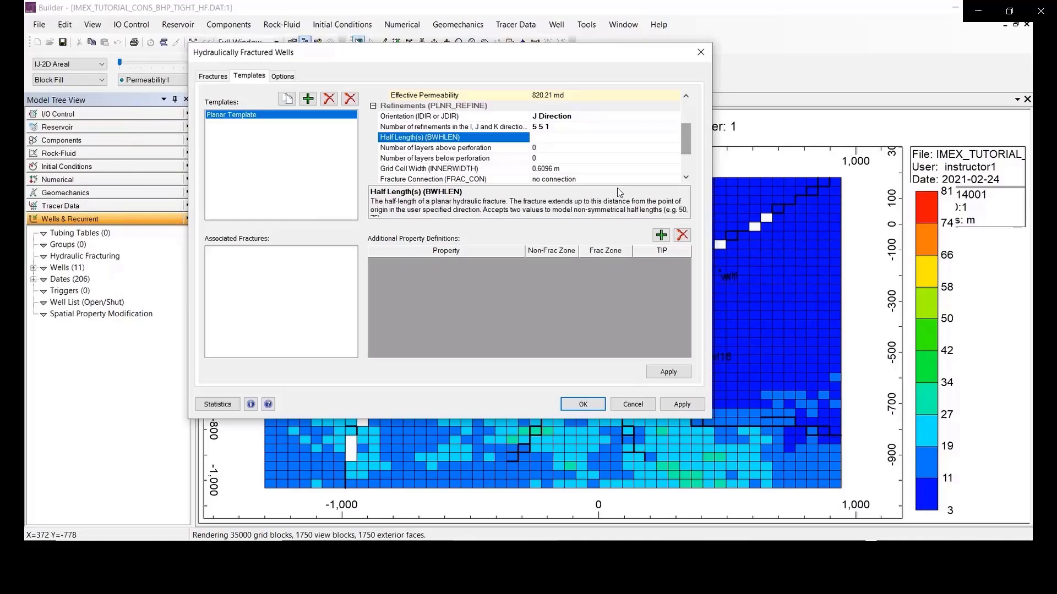
# - Set the fracture half-length to a single 300 m value, removing the extra 100
pyautogui.write('300')
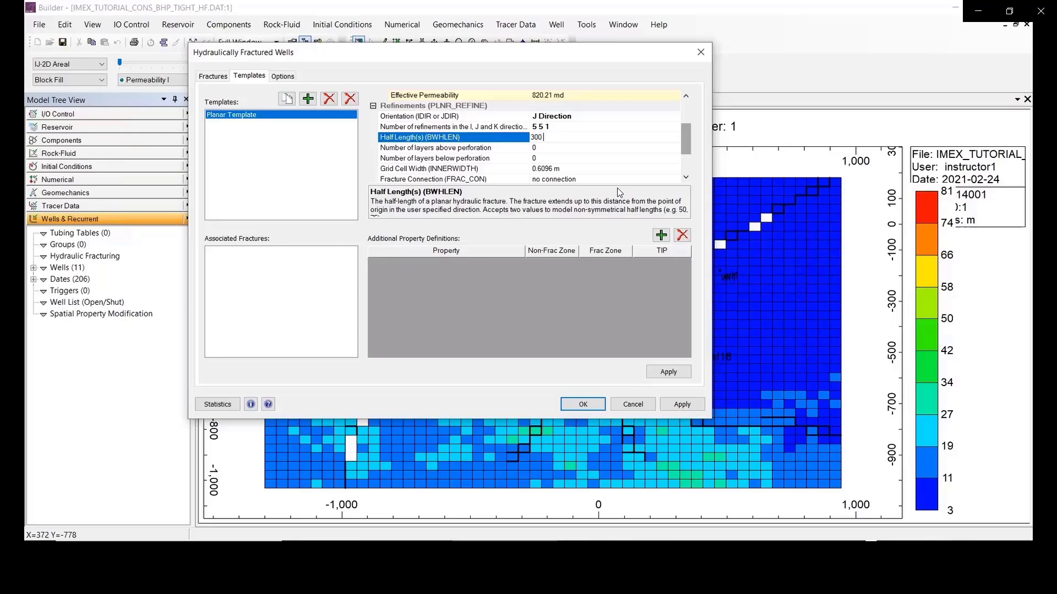
pyautogui.write('100')
pyautogui.click(572, 144)
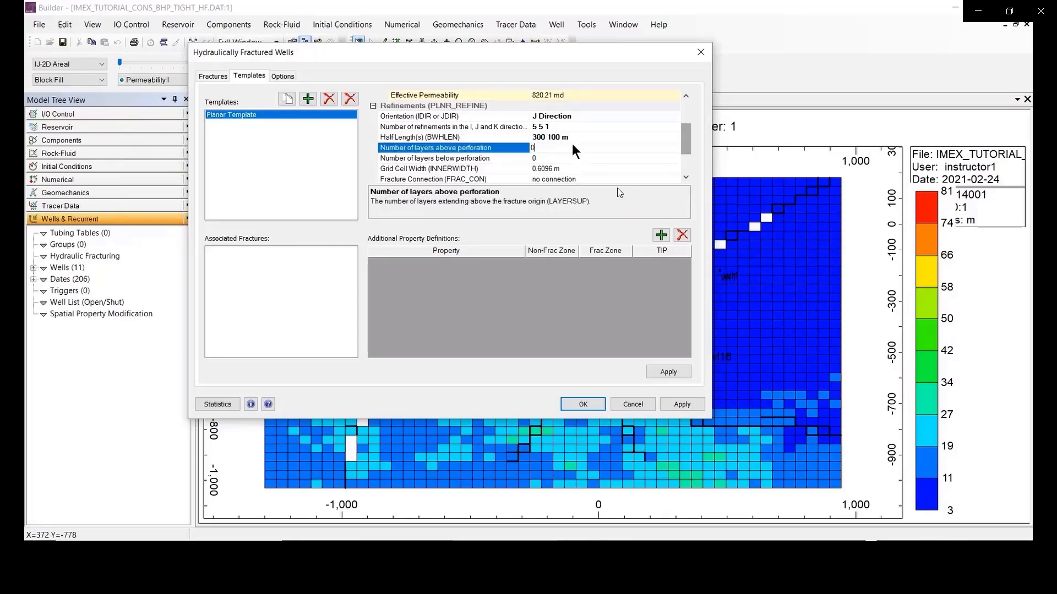
pyautogui.click(538, 137)
pyautogui.moveTo(572, 137); pyautogui.dragTo(547, 137)
pyautogui.press('BackSpace')
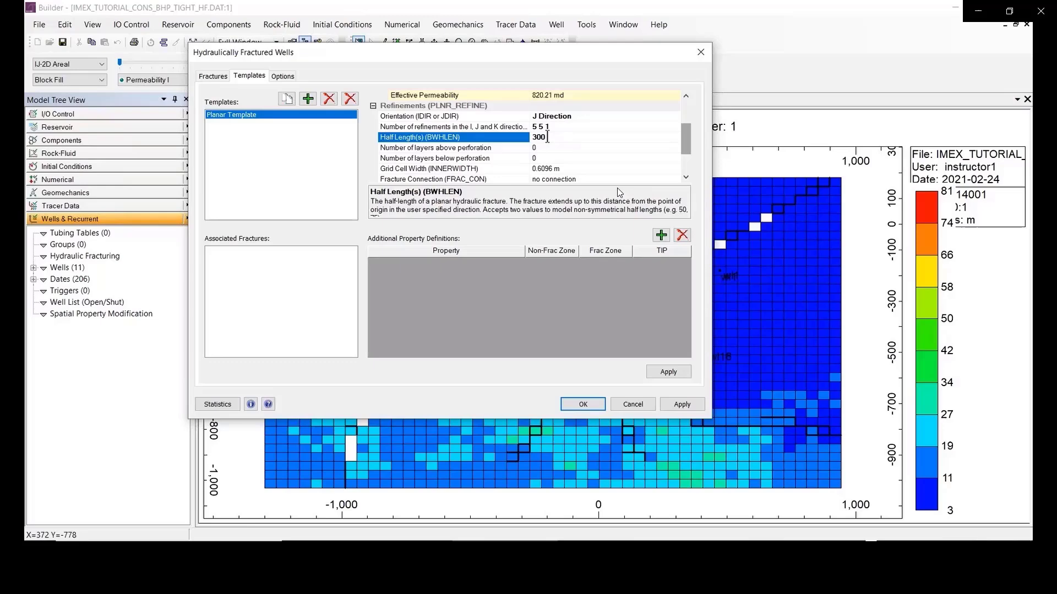
pyautogui.click(543, 146)
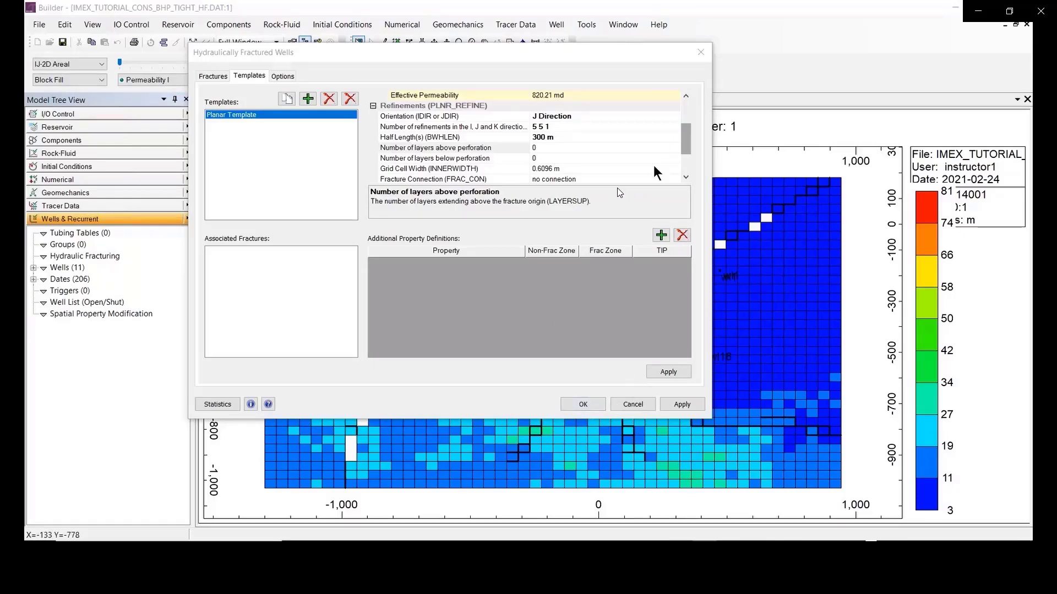
# - Apply the template settings and bring up the Fractures page listing eleven wells with their fracture dates
pyautogui.moveTo(685, 137)
pyautogui.mouseDown()
pyautogui.moveTo(686, 157)
pyautogui.moveTo(686, 121)
pyautogui.mouseUp()
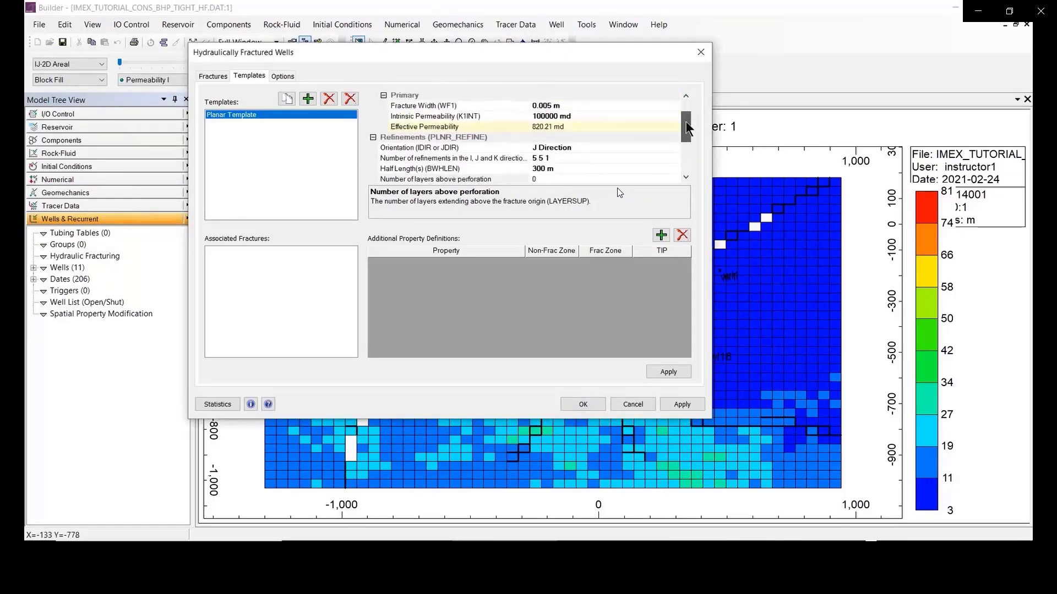
pyautogui.click(660, 372)
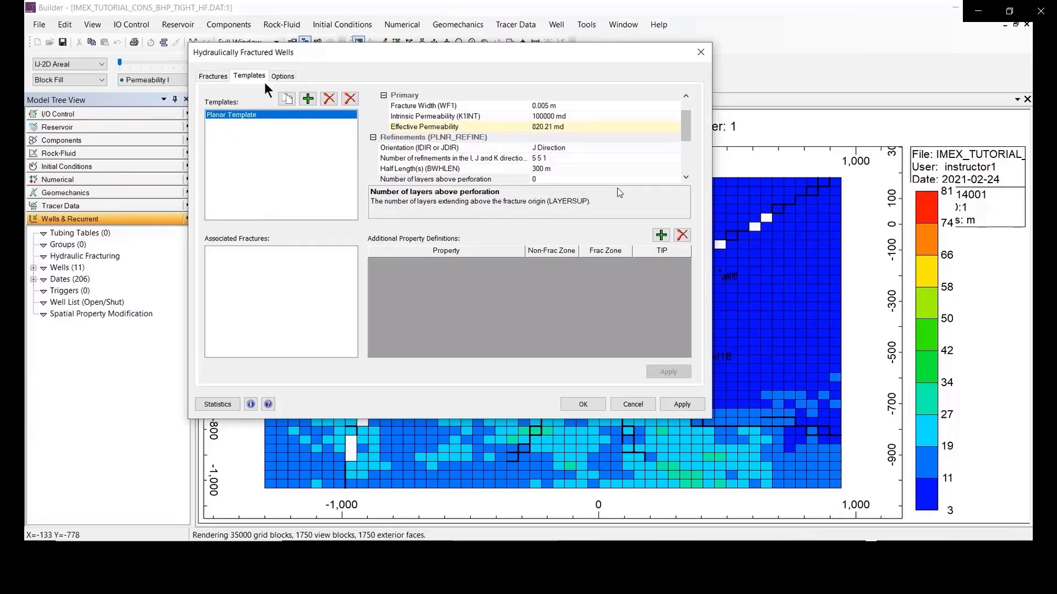
pyautogui.click(224, 73)
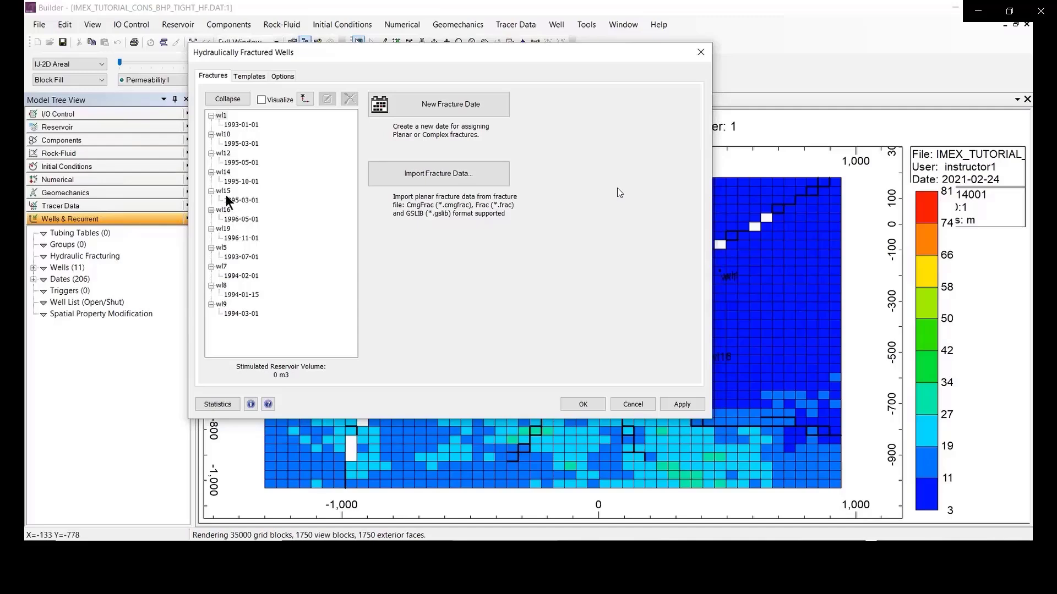
# - Select well wl5's 1993-07-01 fracture date in the tree
pyautogui.click(236, 257)
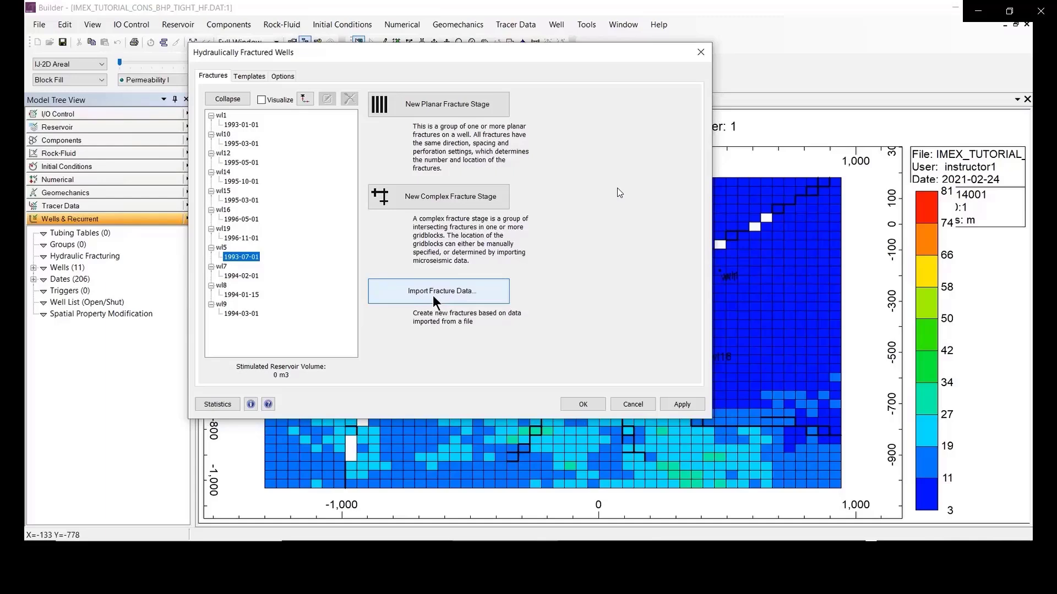
# - Create Planar Stage 1 for wl5 and assign it the Planar Template
pyautogui.click(428, 104)
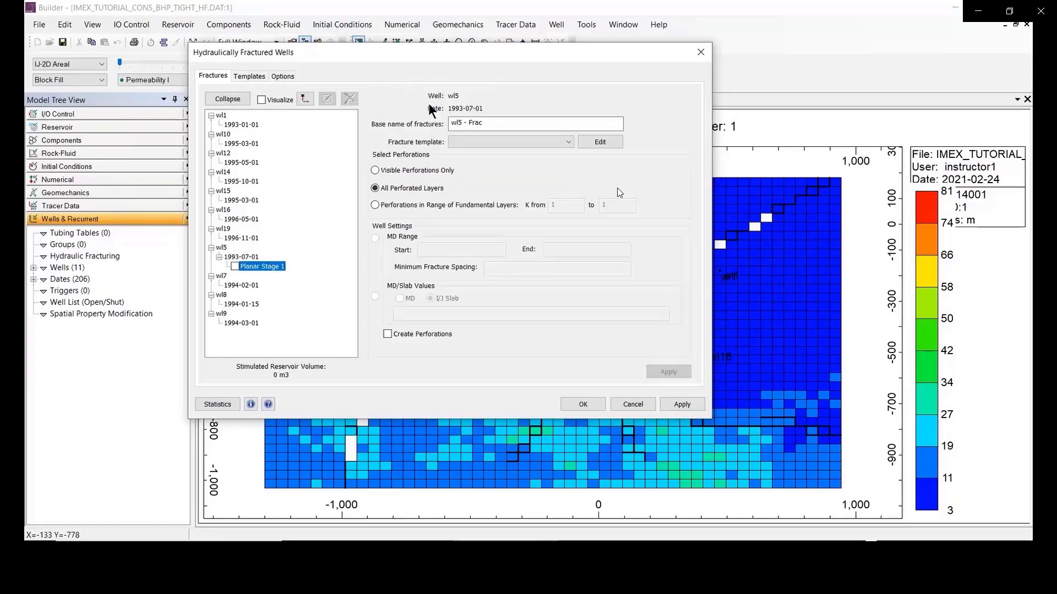
pyautogui.click(483, 141)
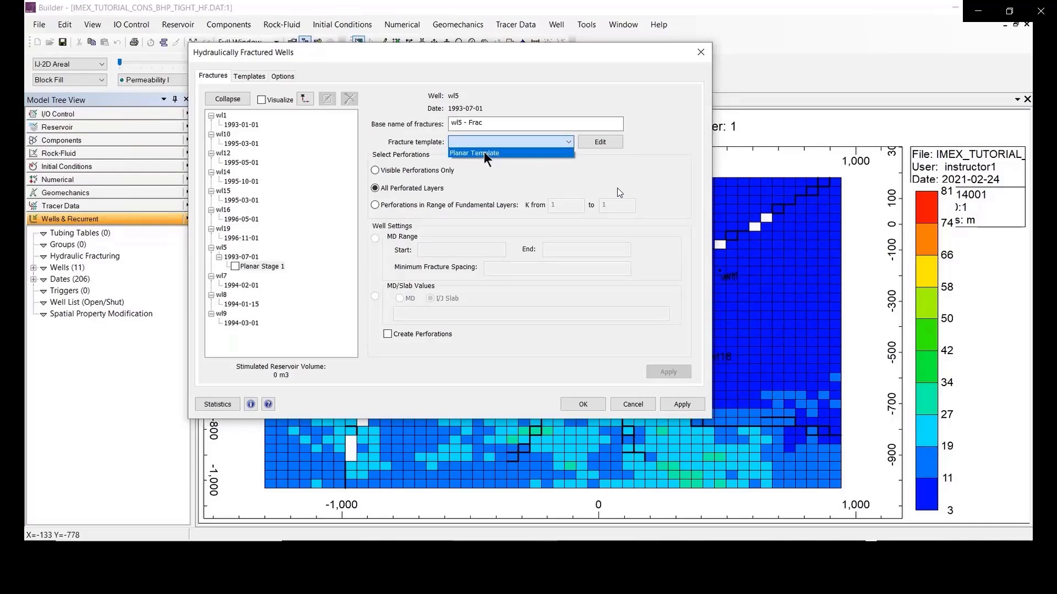
pyautogui.click(480, 152)
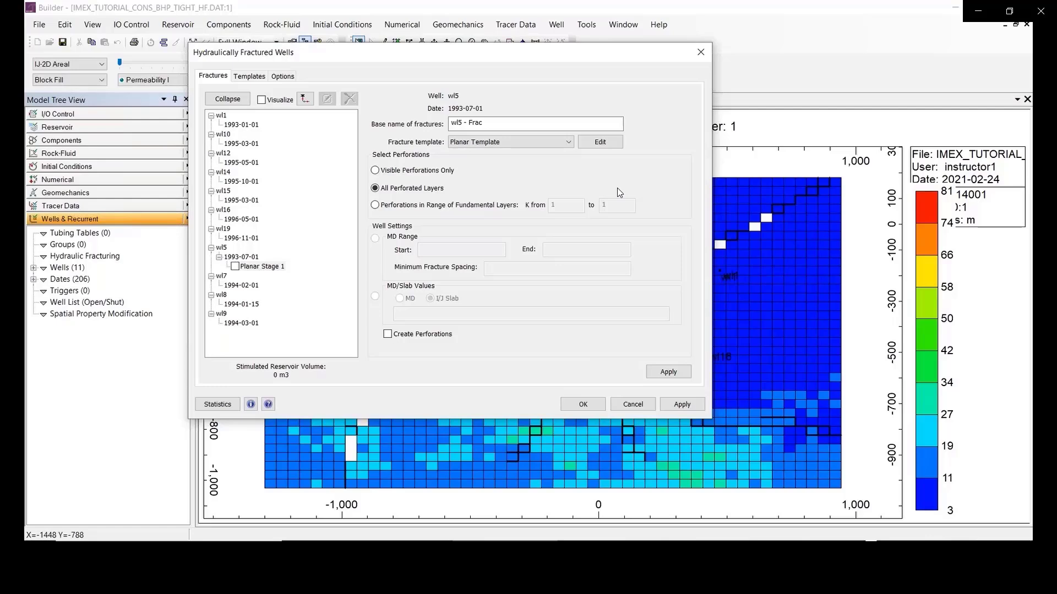
# - Create the 20 fractures wl5 - Frac_1 to Frac_20 and apply them to the model
pyautogui.click(667, 371)
pyautogui.moveTo(352, 226); pyautogui.dragTo(354, 244)
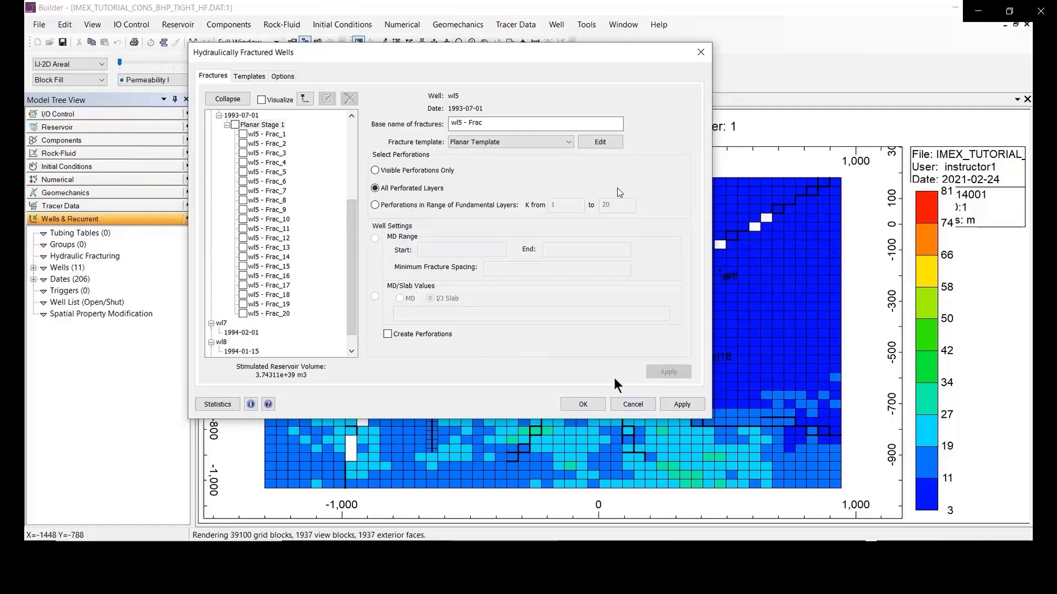
pyautogui.click(682, 404)
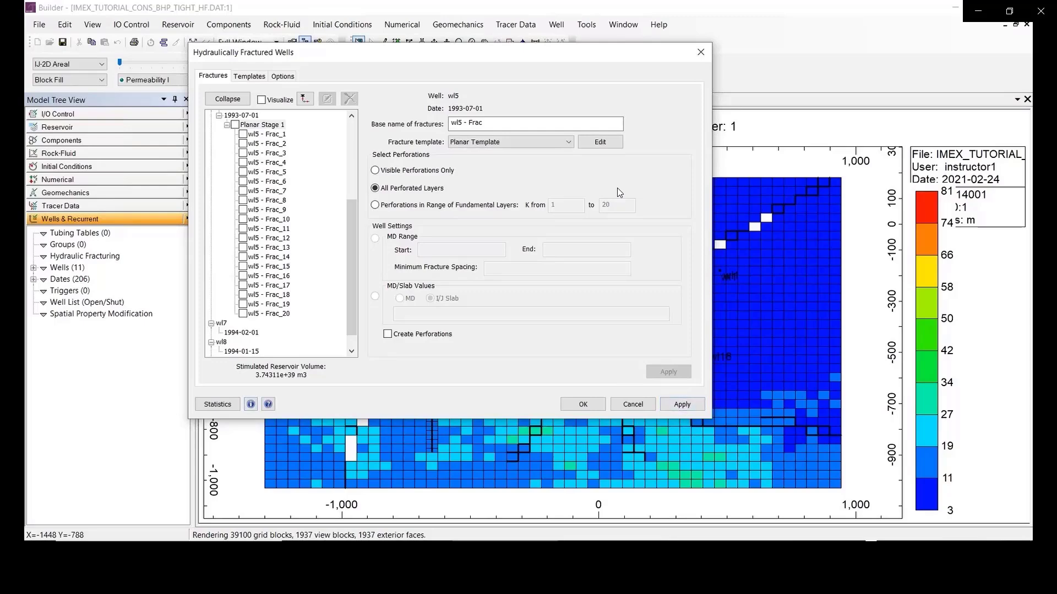